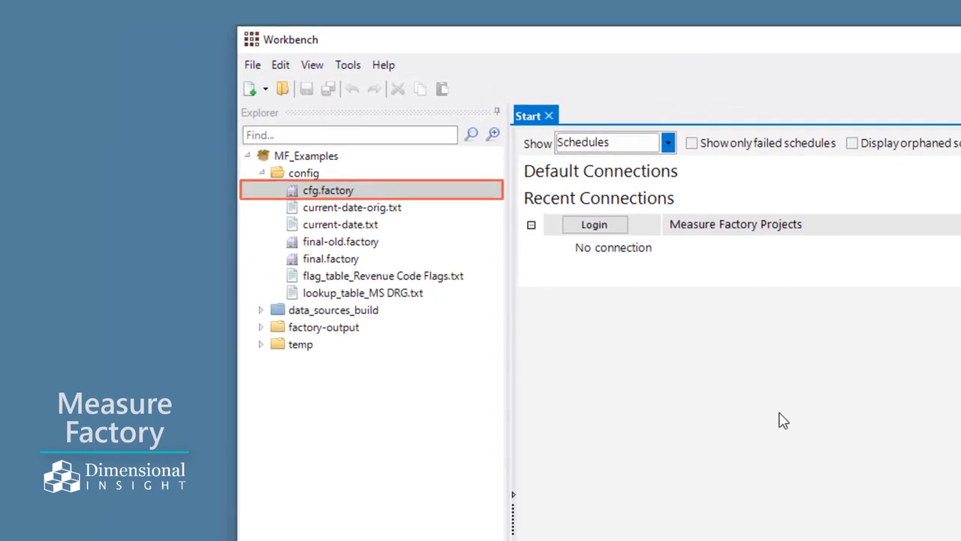
- Open the cfg.factory file from the config folder in the Measure Factory editor
right_click(449, 195)
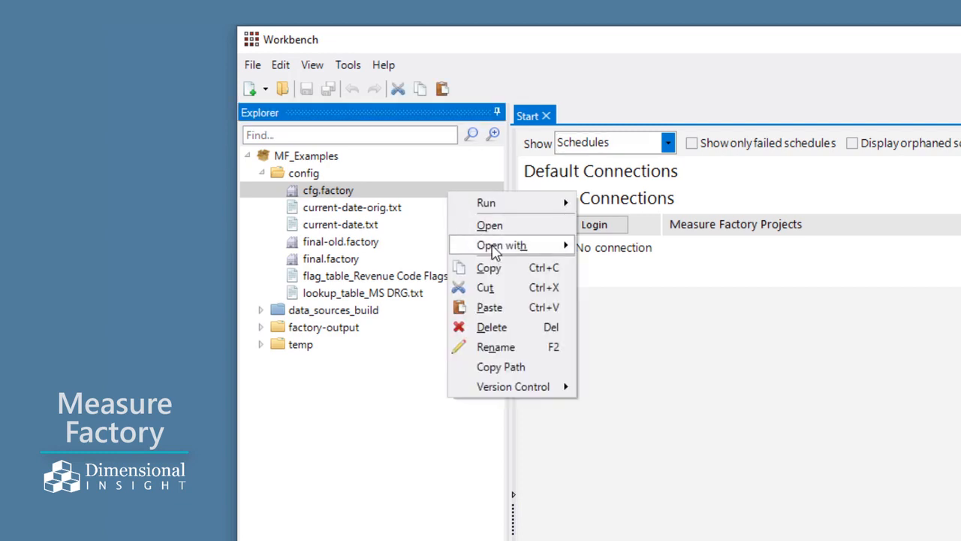
mouse_move(466, 248)
click(721, 253)
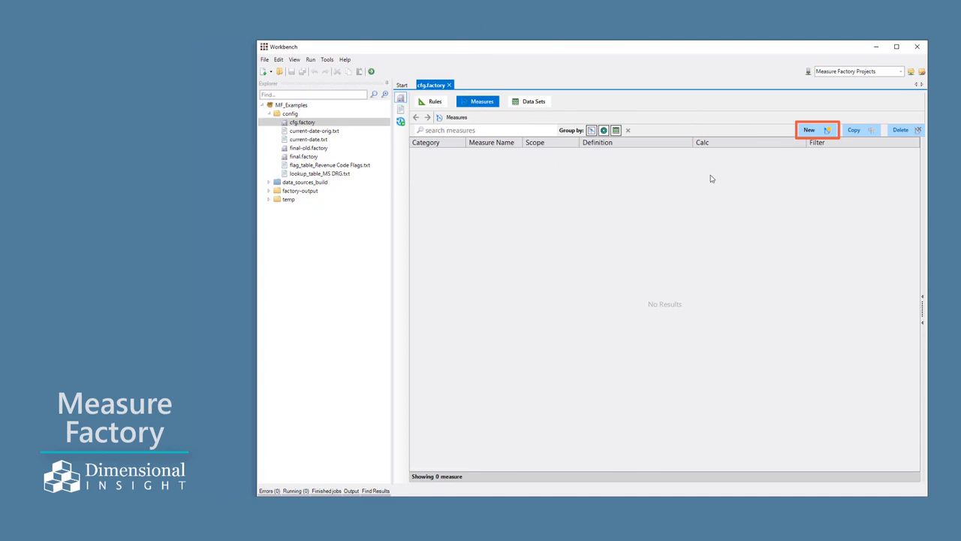
- Create a new measure in cfg.factory and name it ED Visits
click(817, 131)
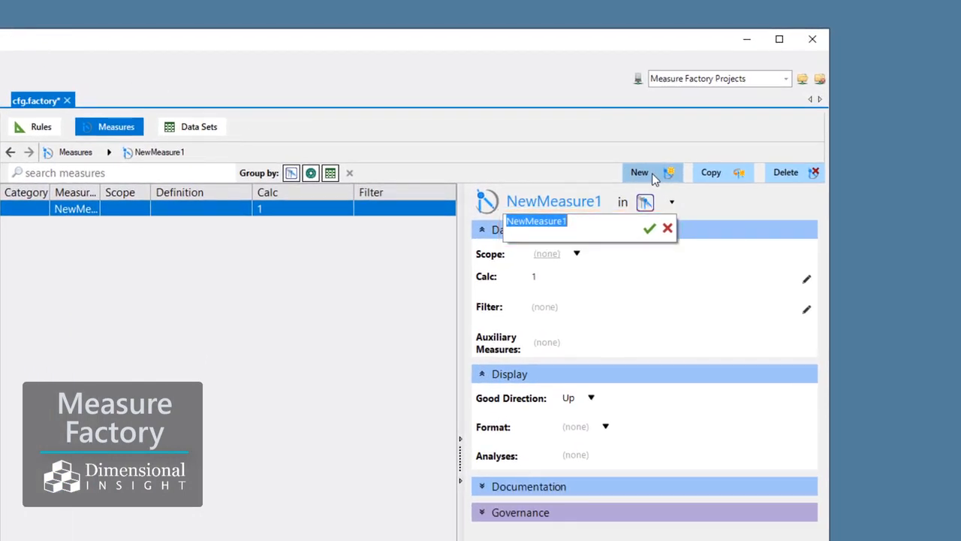
text(ED Visits)
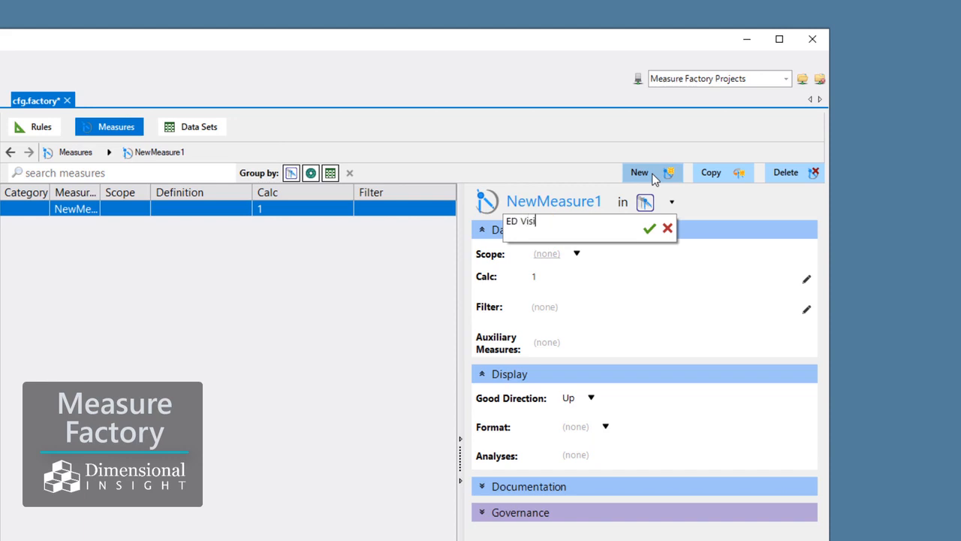
click(650, 229)
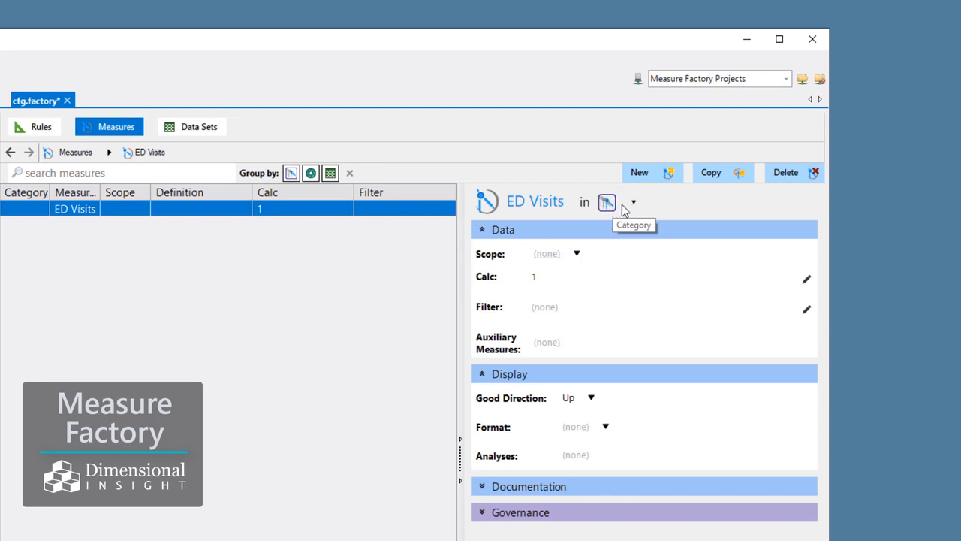
- Assign the ED Visits measure to the Outpatient Volumes category and set its scope to ED Log
click(633, 202)
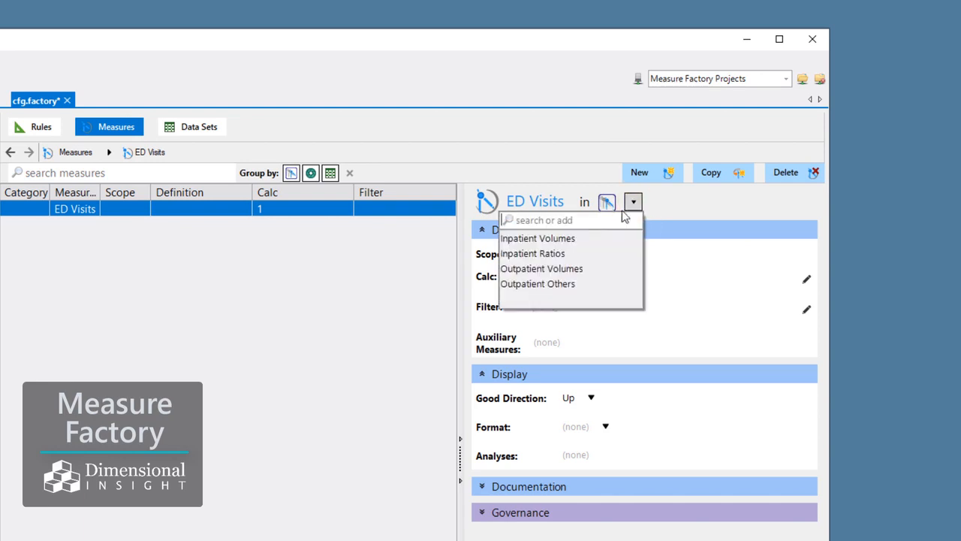
click(605, 269)
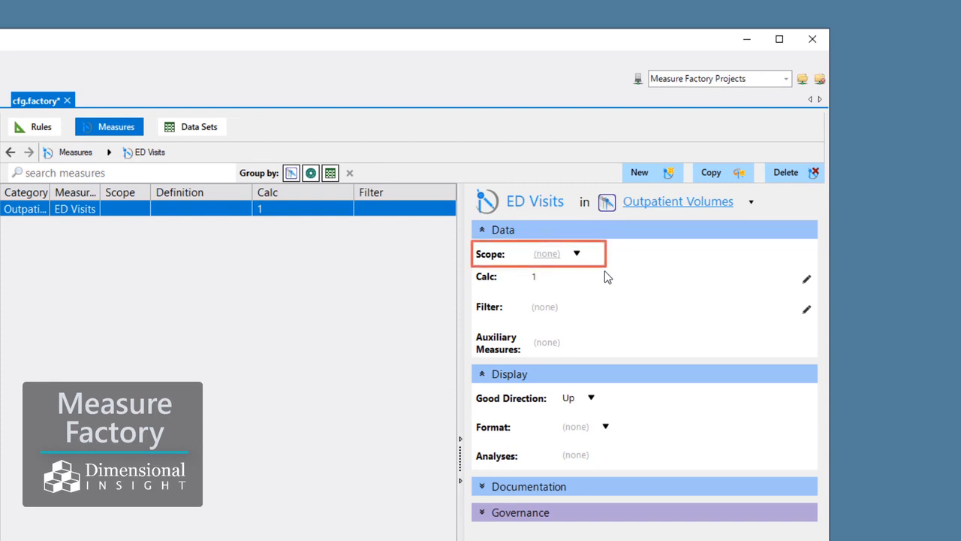
click(577, 254)
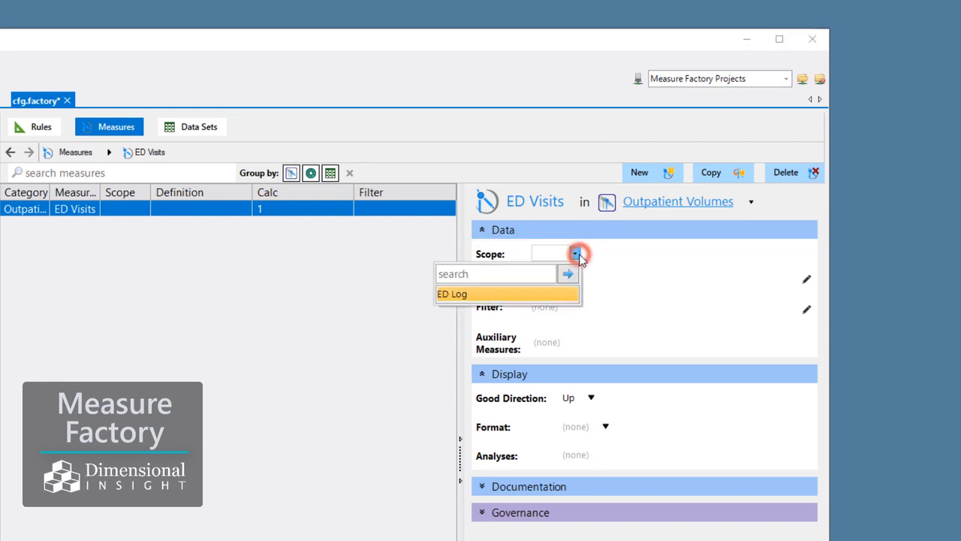
click(543, 295)
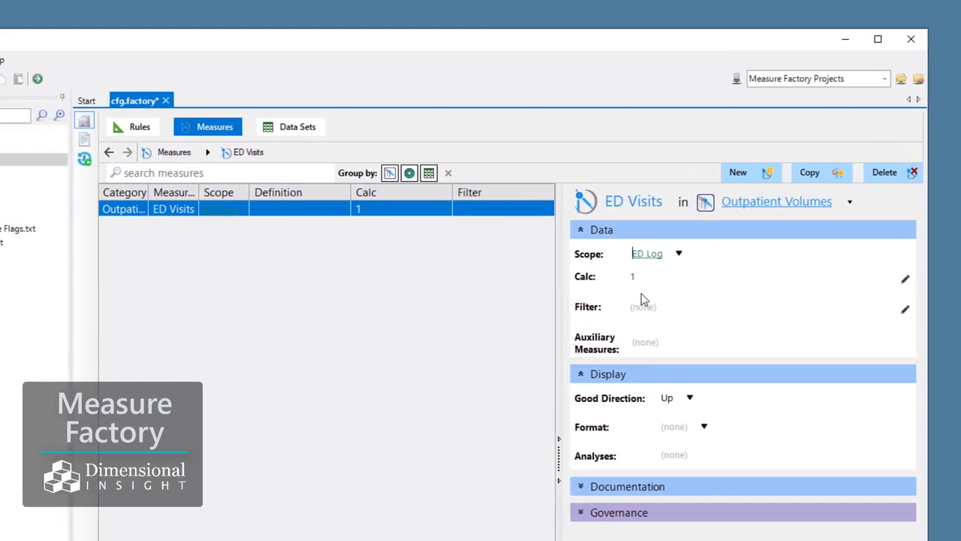
- Set the ED Visits calculation to dimcount("Account ID") and its display format to #,##0
click(908, 280)
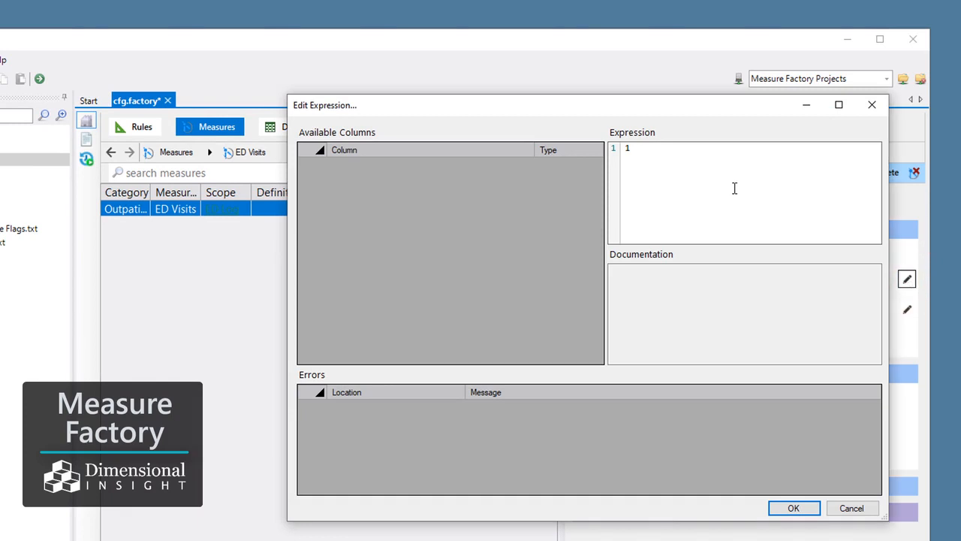
drag(638, 148, 611, 162)
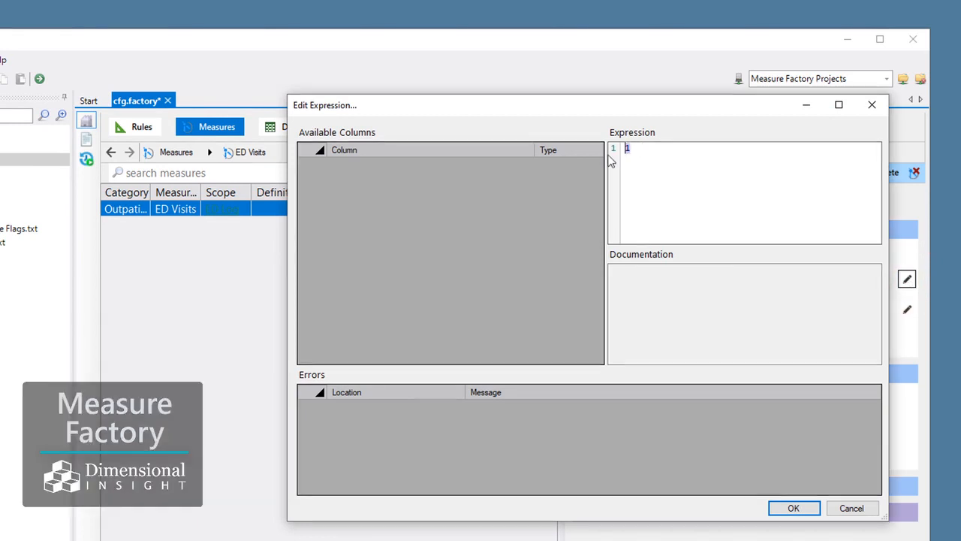
text(dimcount("Account ID"))
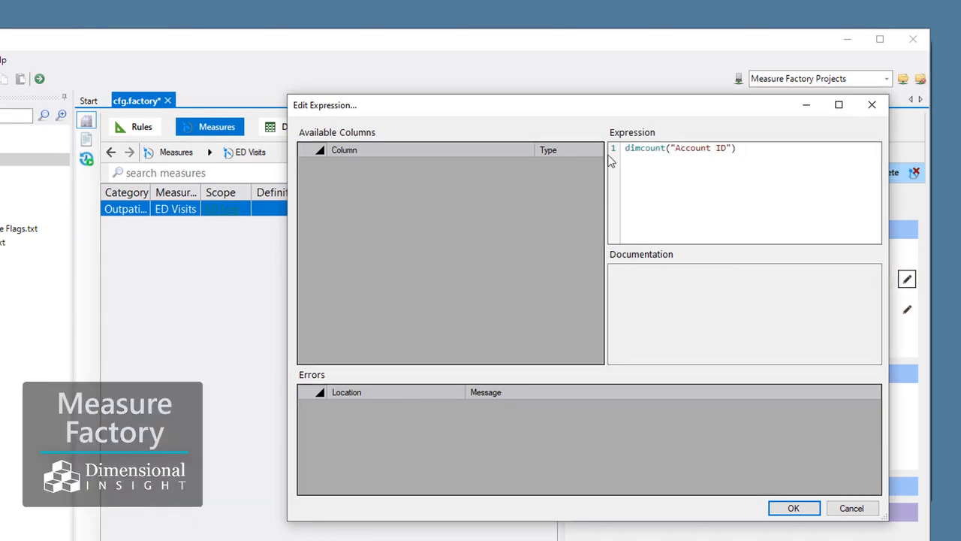
click(794, 507)
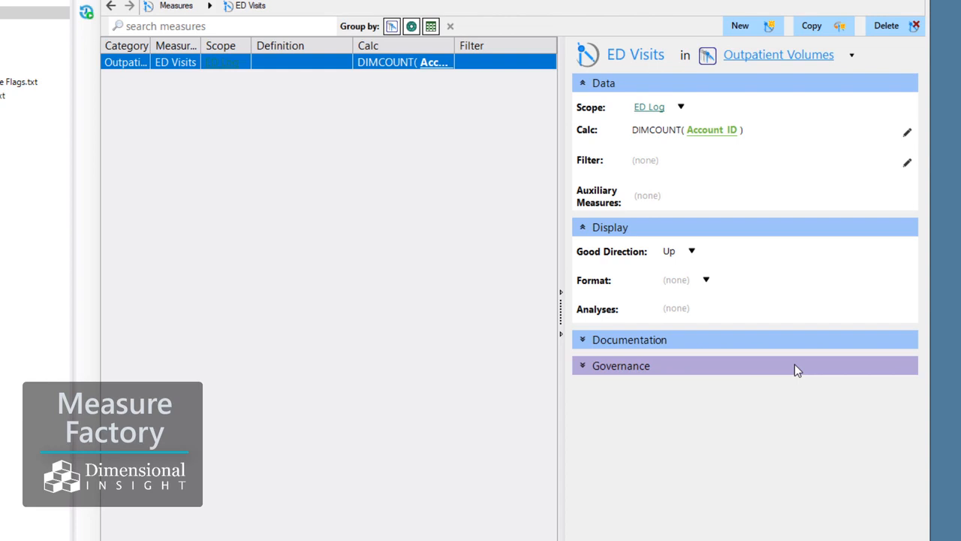
click(706, 280)
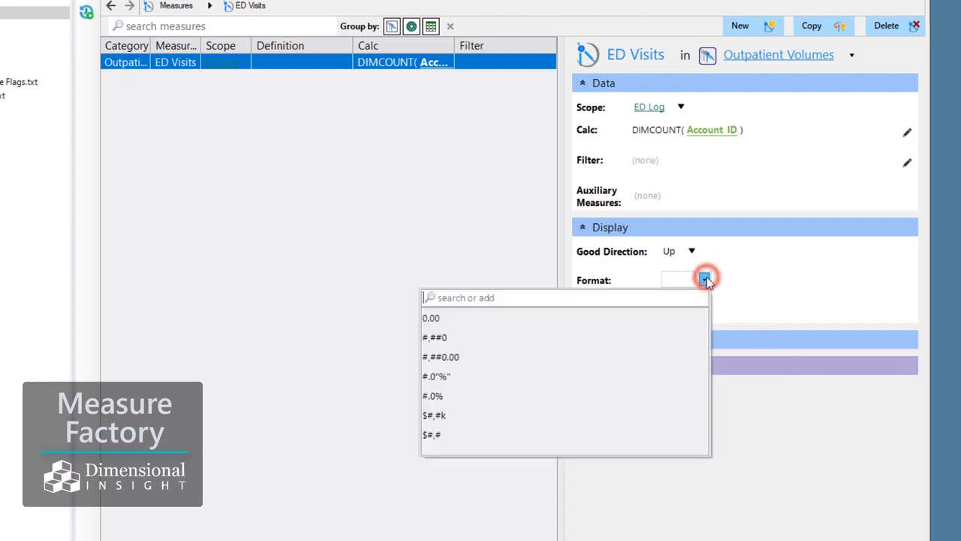
click(522, 342)
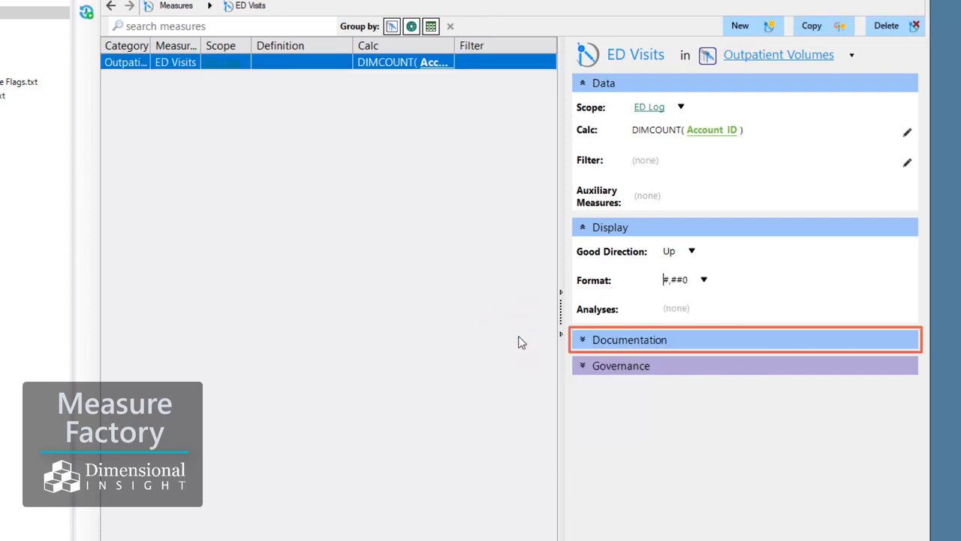
- Add the definition "Sum of all accounts with at least one visit on the ED log." to the measure's documentation
click(585, 340)
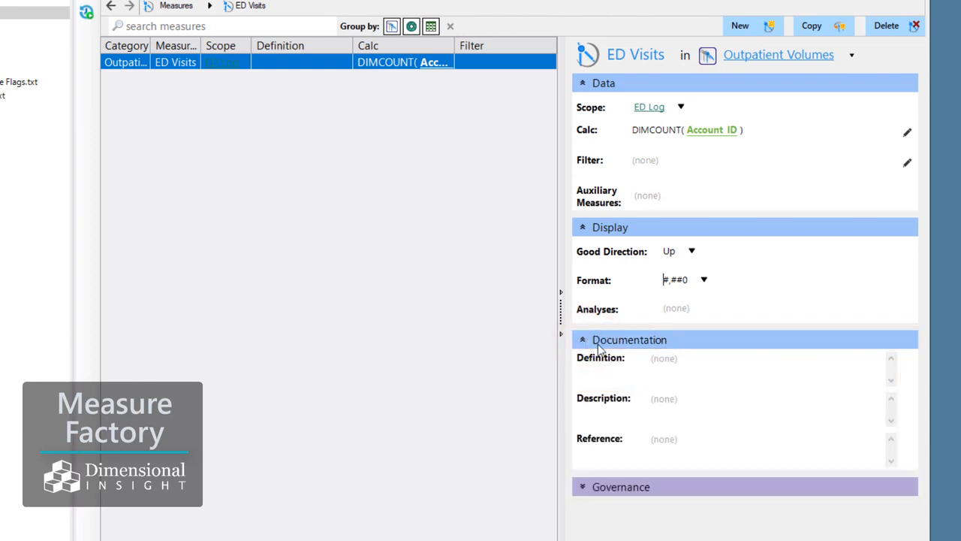
click(673, 363)
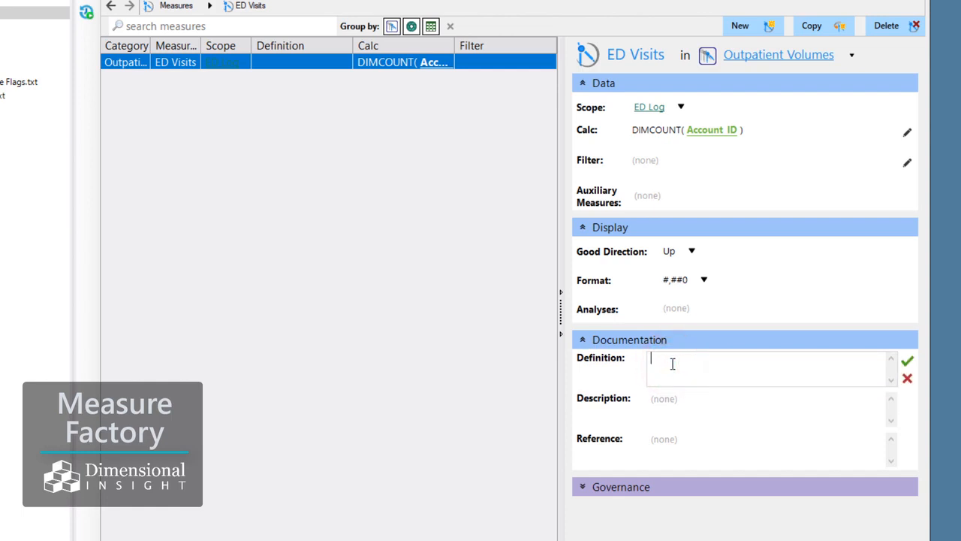
text(Sum of all accounts with at least one visit on the ED log.)
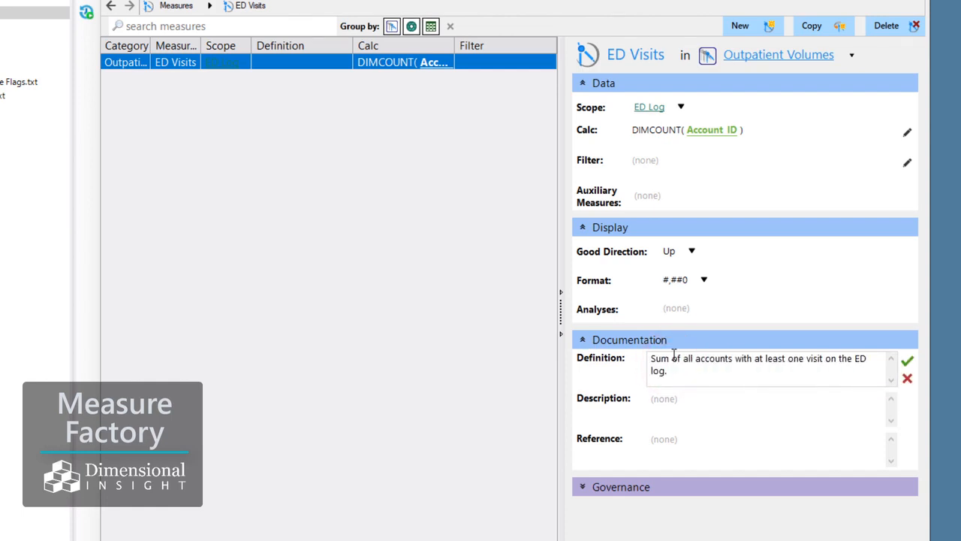
click(908, 361)
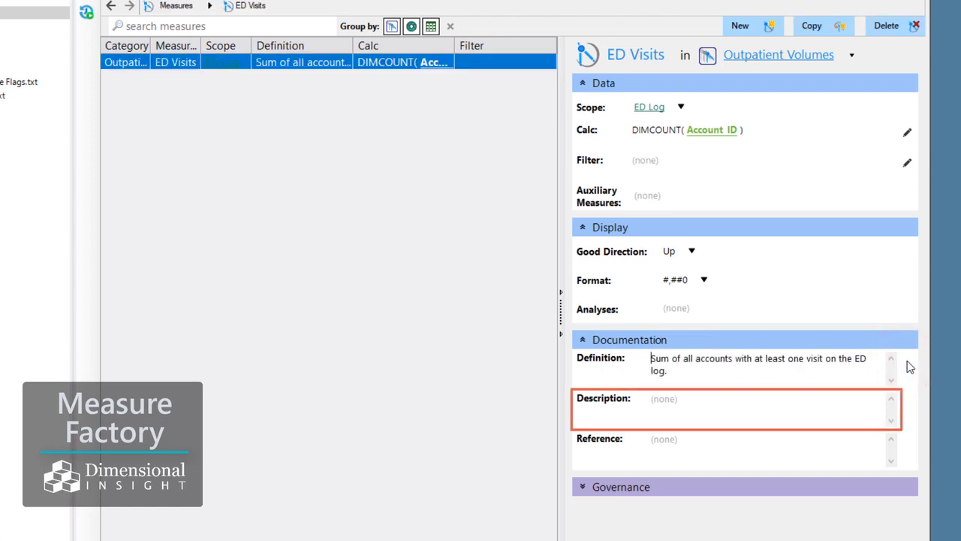
- Fill in the measure's description as "The sum of all accounts with at least one visit on the ED log."
click(653, 403)
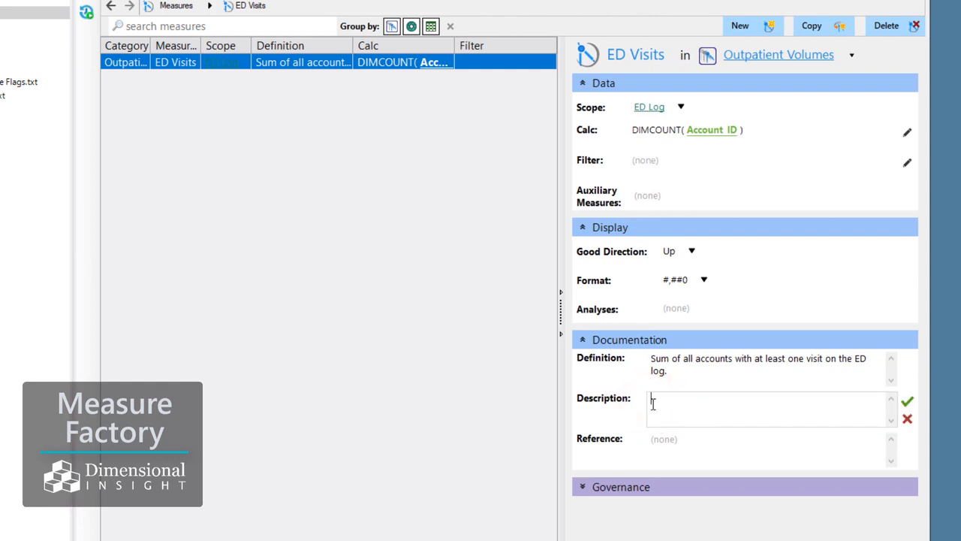
text(The sum of all accounts with at least one visit on th ED log.)
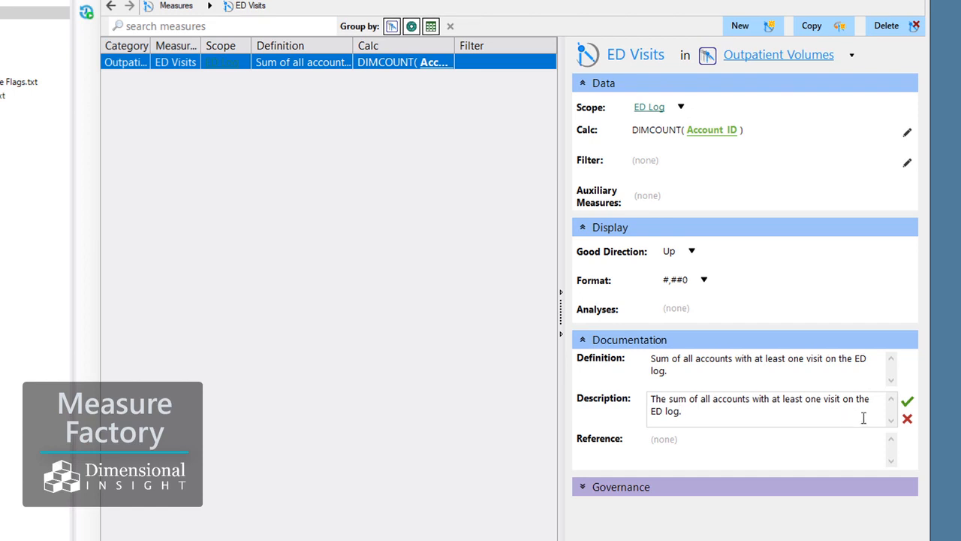
click(907, 403)
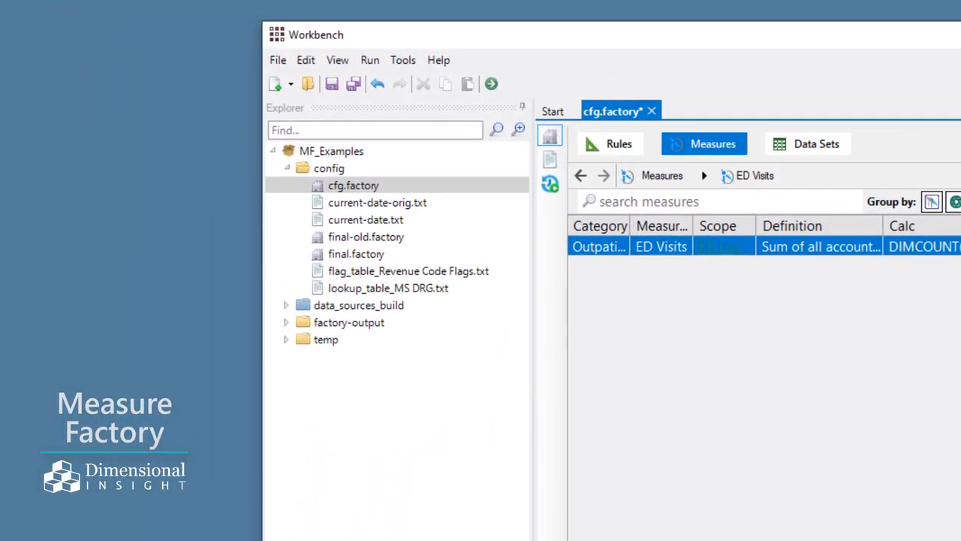
- Save cfg.factory and run the factory build
click(165, 23)
click(491, 83)
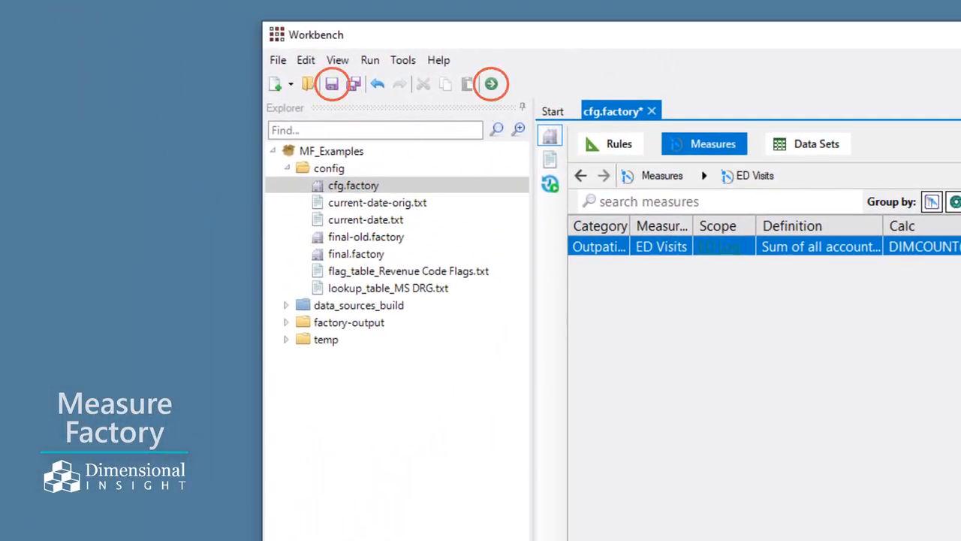
click(333, 84)
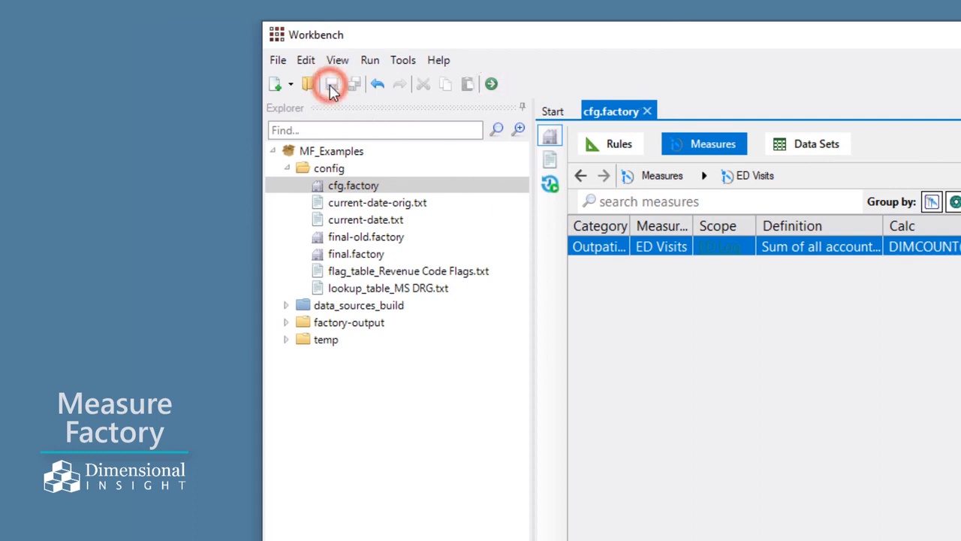
click(491, 85)
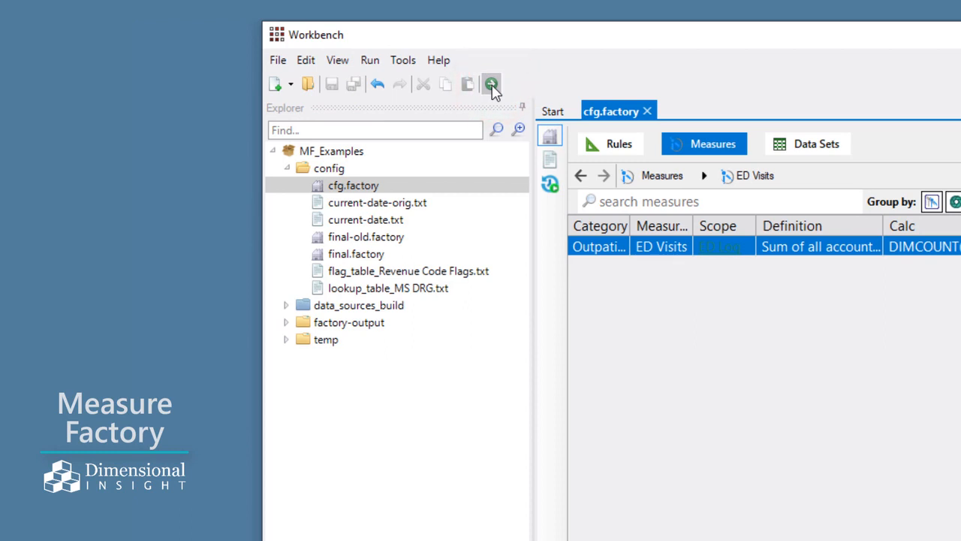
- Open factory.dbk from the factory-output folder in ProDiver
click(286, 322)
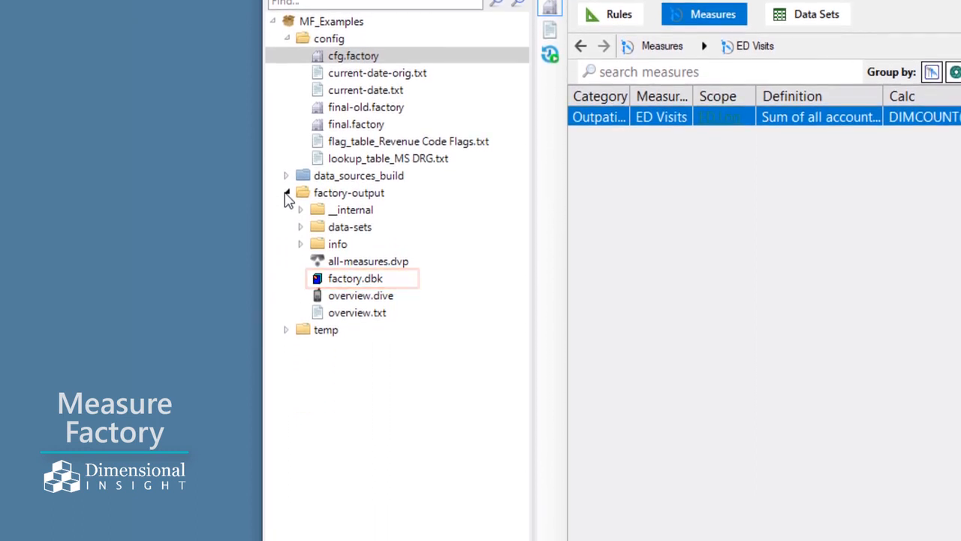
click(395, 283)
right_click(398, 285)
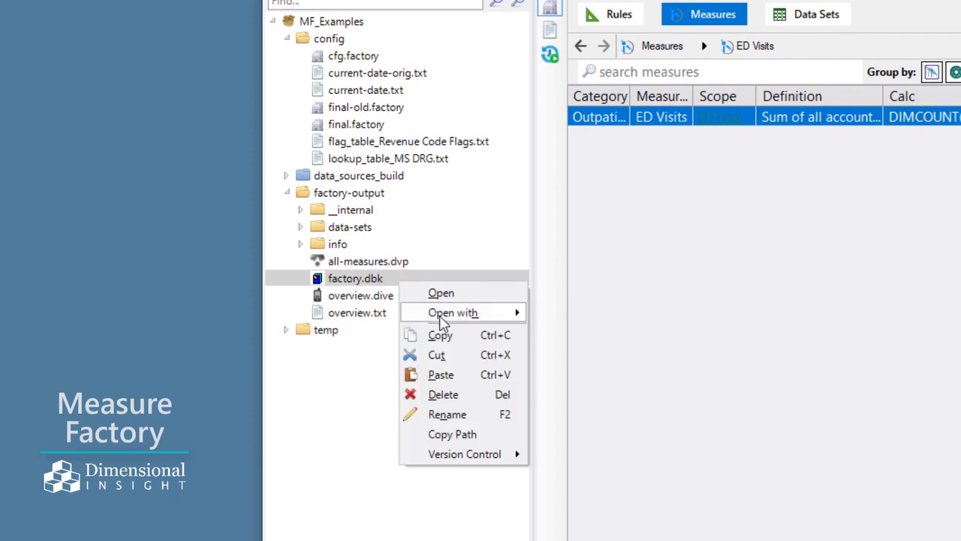
mouse_move(453, 313)
click(597, 314)
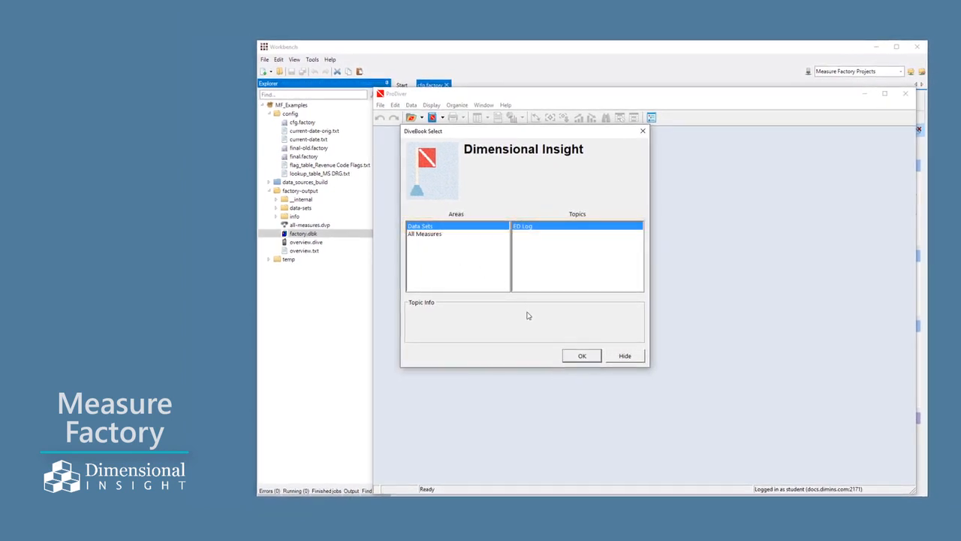
- Open the ED Log data set and display its ED Arrival Date dimension in a table window enlarged in height
click(586, 355)
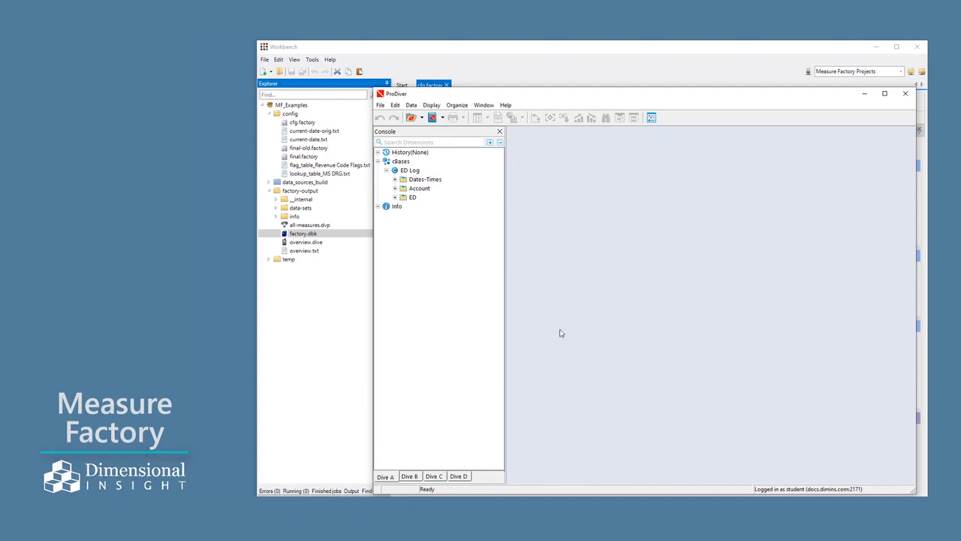
click(395, 179)
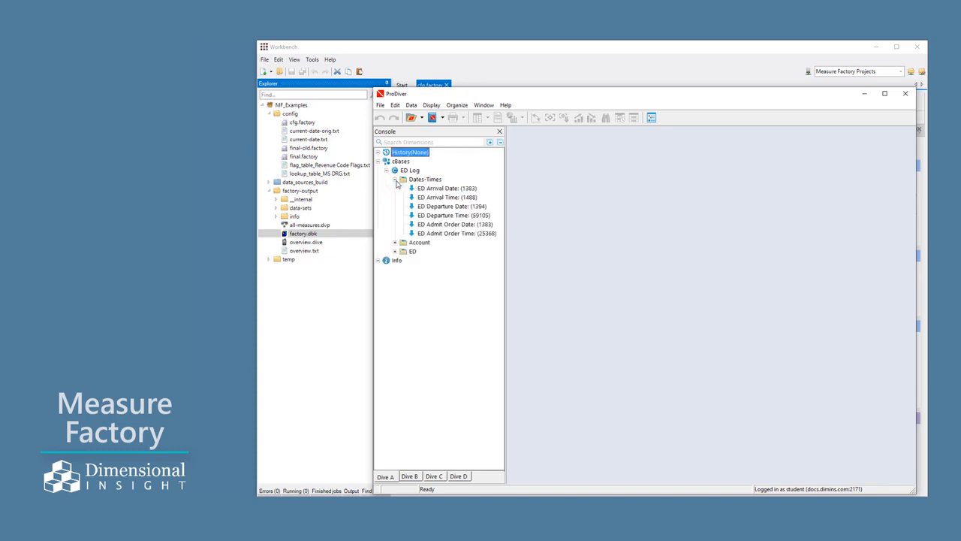
double_click(440, 189)
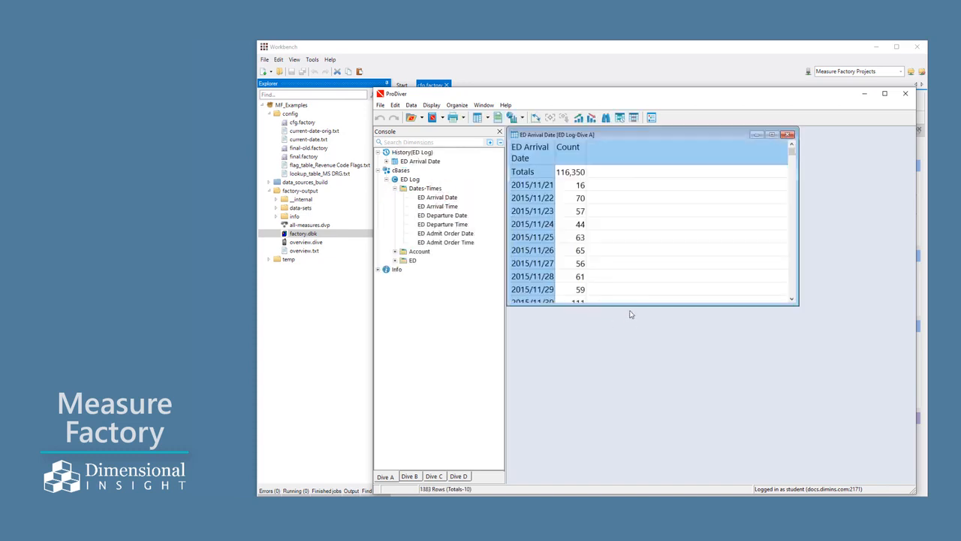
drag(630, 304, 645, 474)
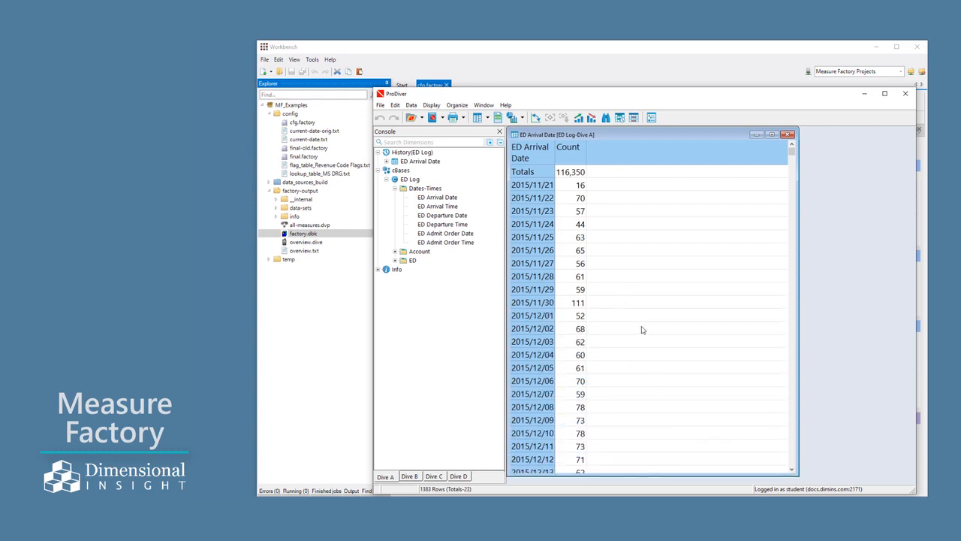
- Replace the Count column in the ED Arrival Date table with Measure: ED Visits
right_click(633, 177)
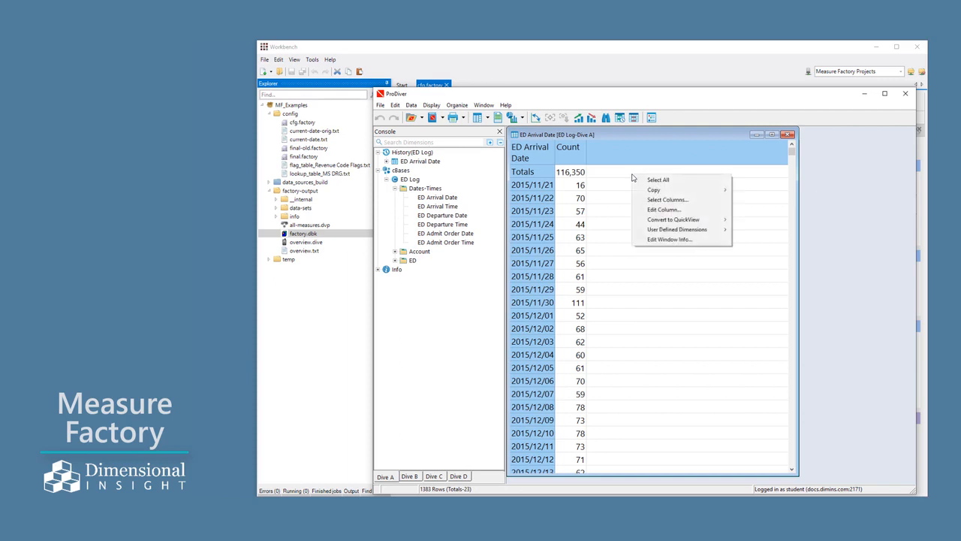
click(650, 200)
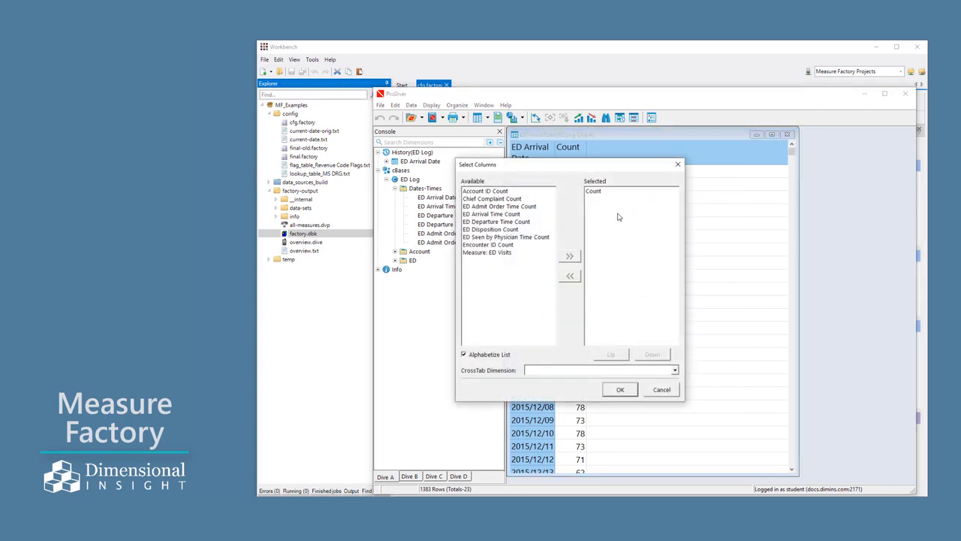
click(484, 253)
click(570, 257)
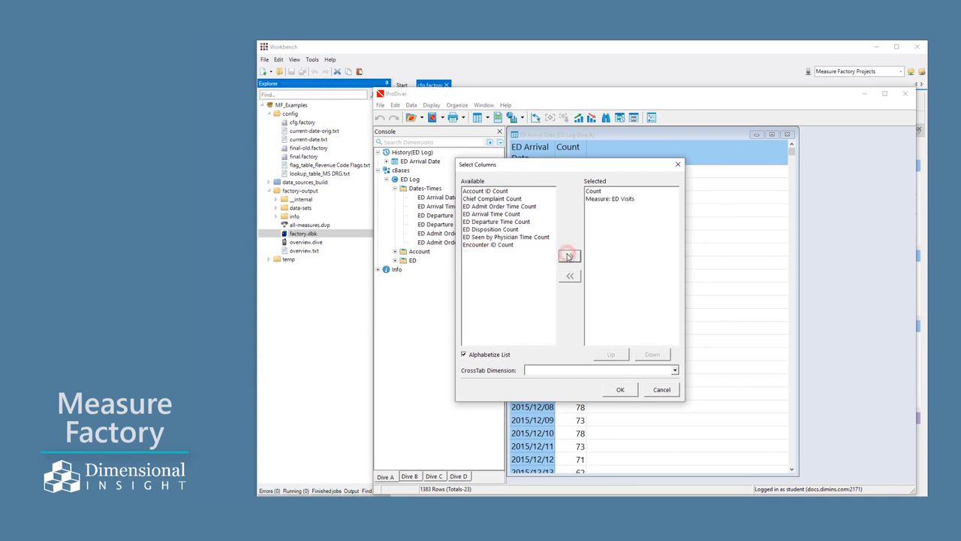
click(570, 278)
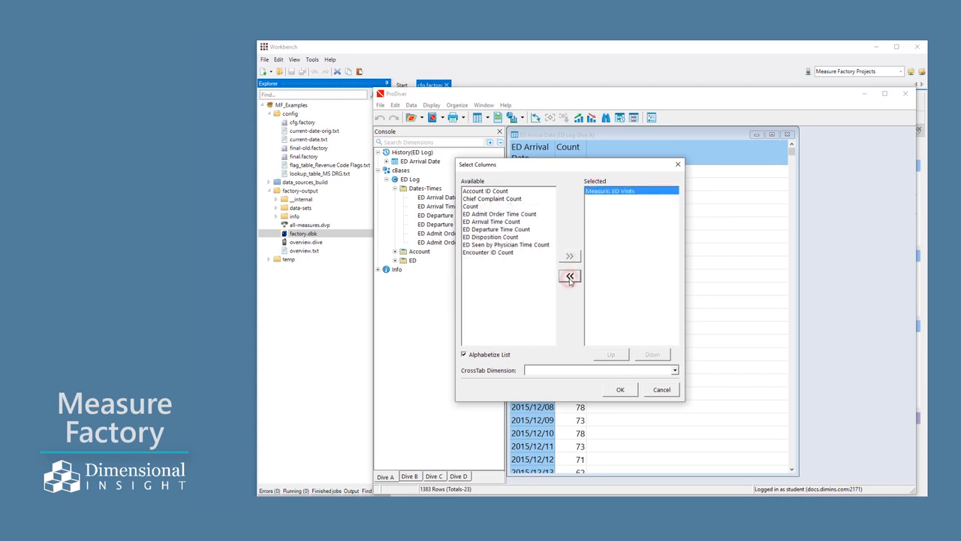
click(630, 390)
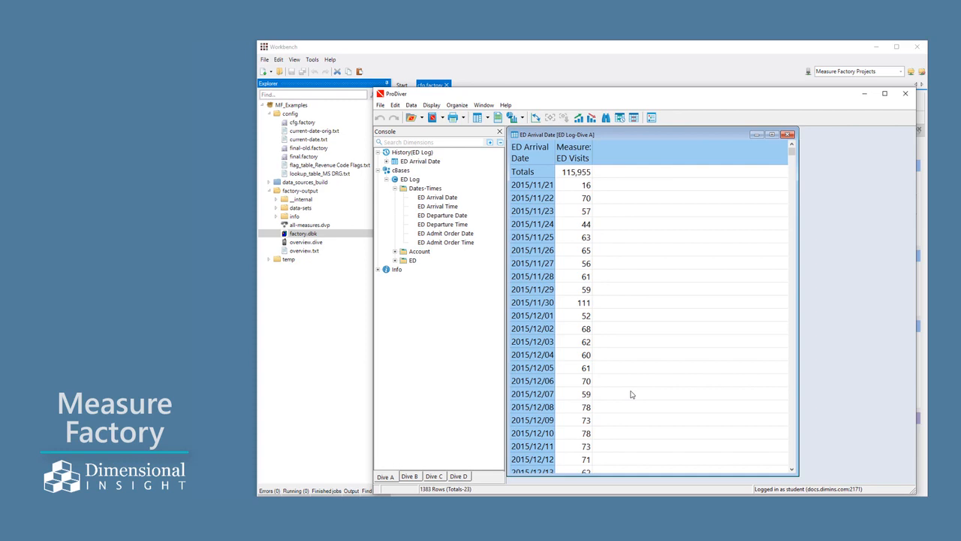
- Sort the table by ED Arrival Date in descending order
click(542, 153)
click(592, 118)
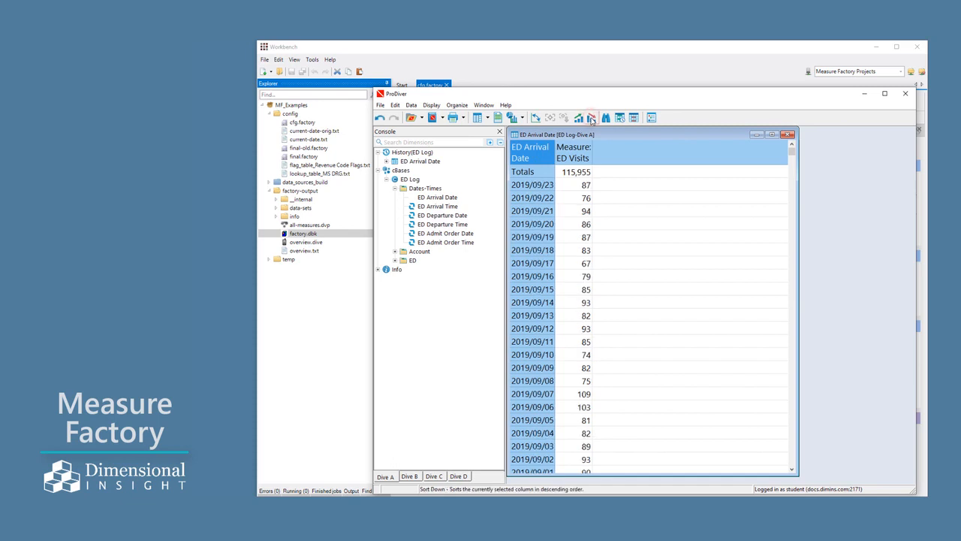